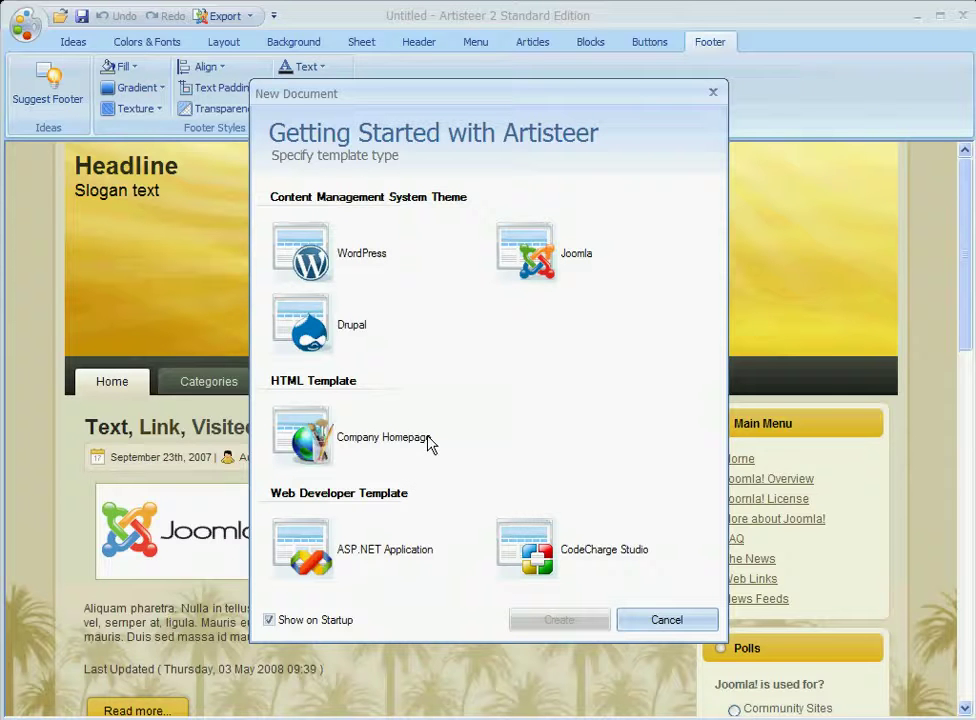
Step: Create a new Joomla Content Management System template project
click(528, 252)
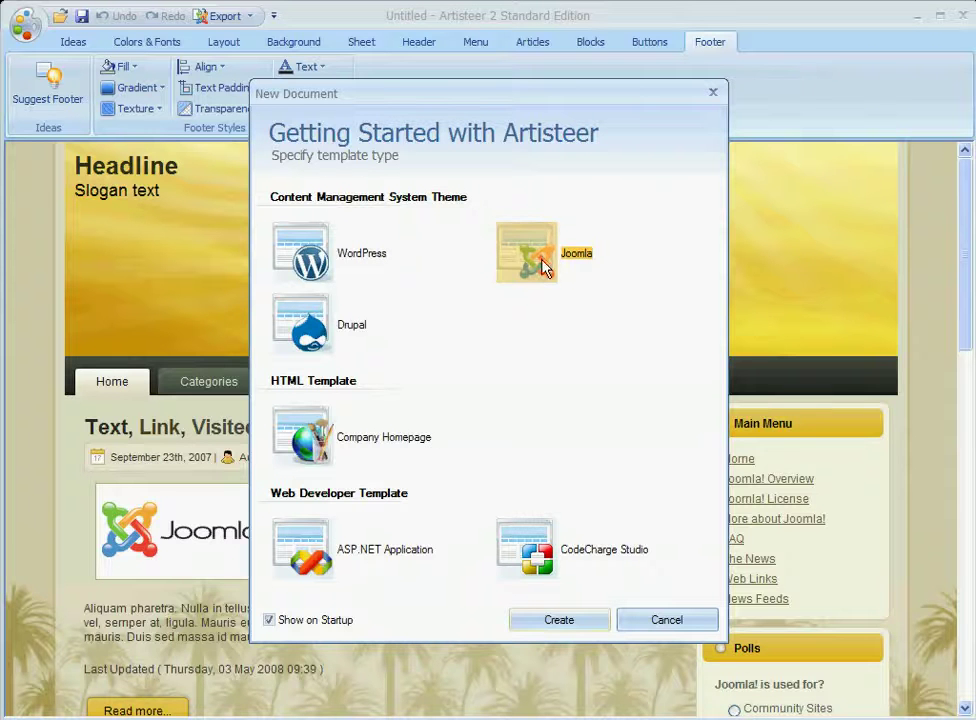
click(559, 622)
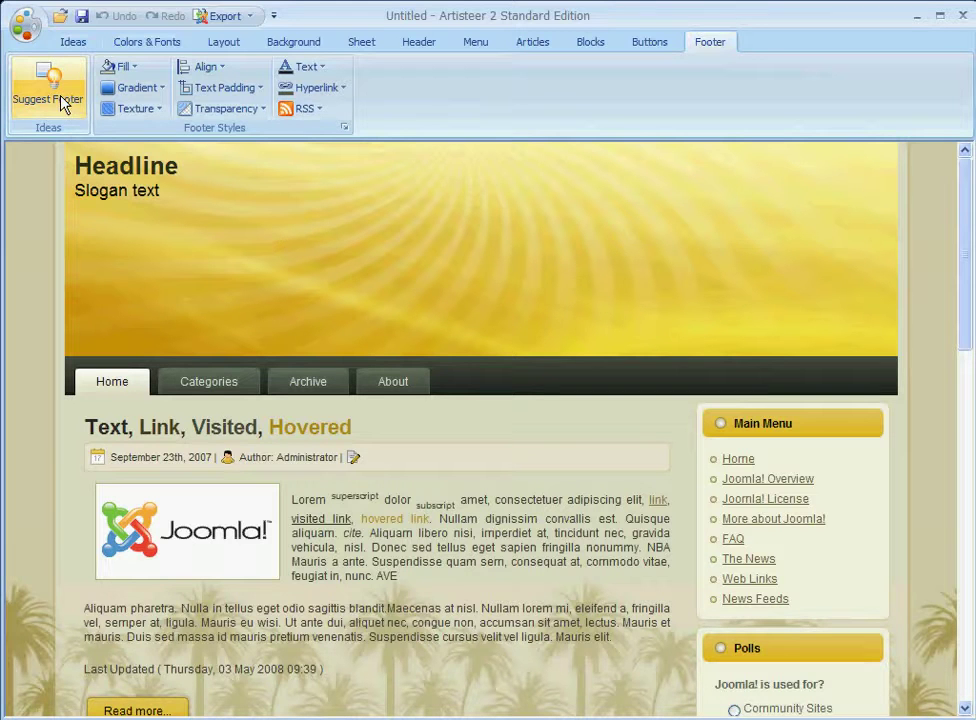
Step: Generate suggested designs until a teal floral-wave header with left sidebar menus appears
click(80, 43)
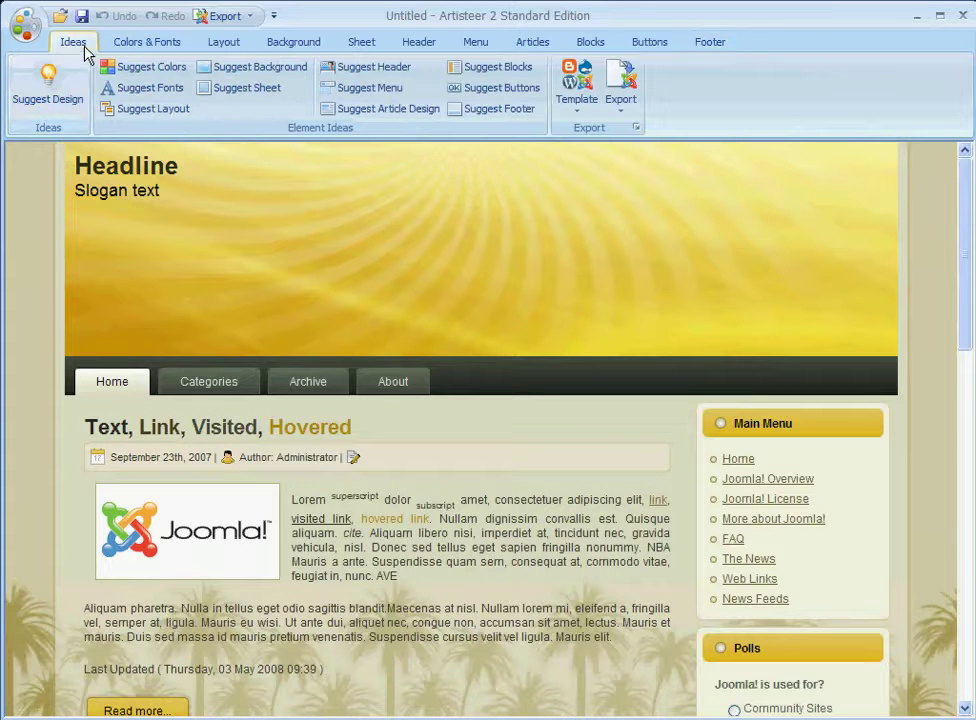
click(60, 90)
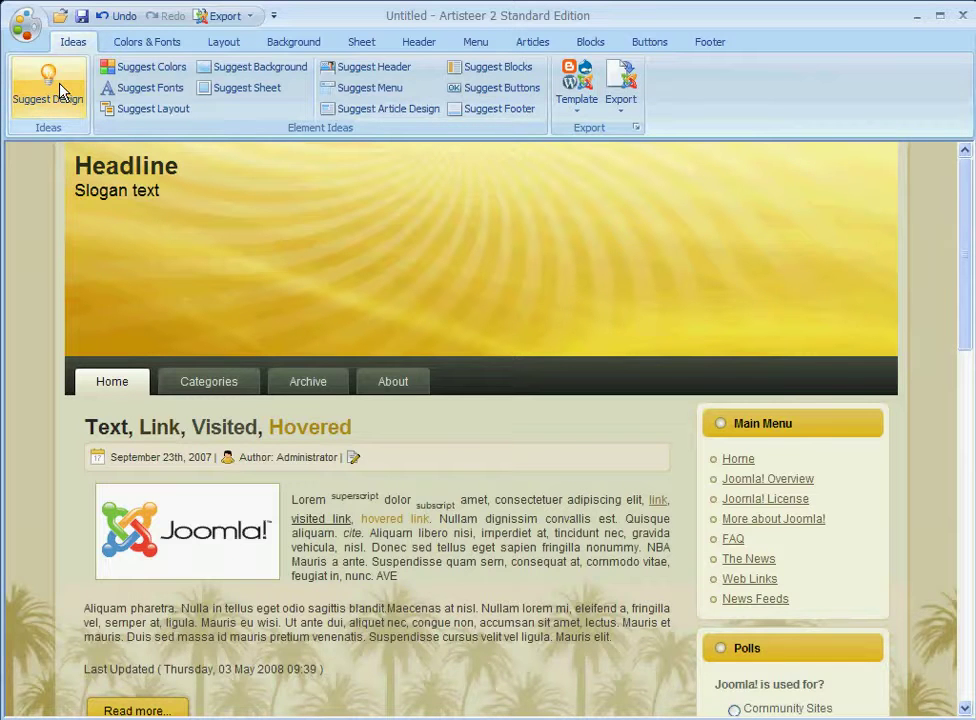
click(60, 90)
click(60, 90)
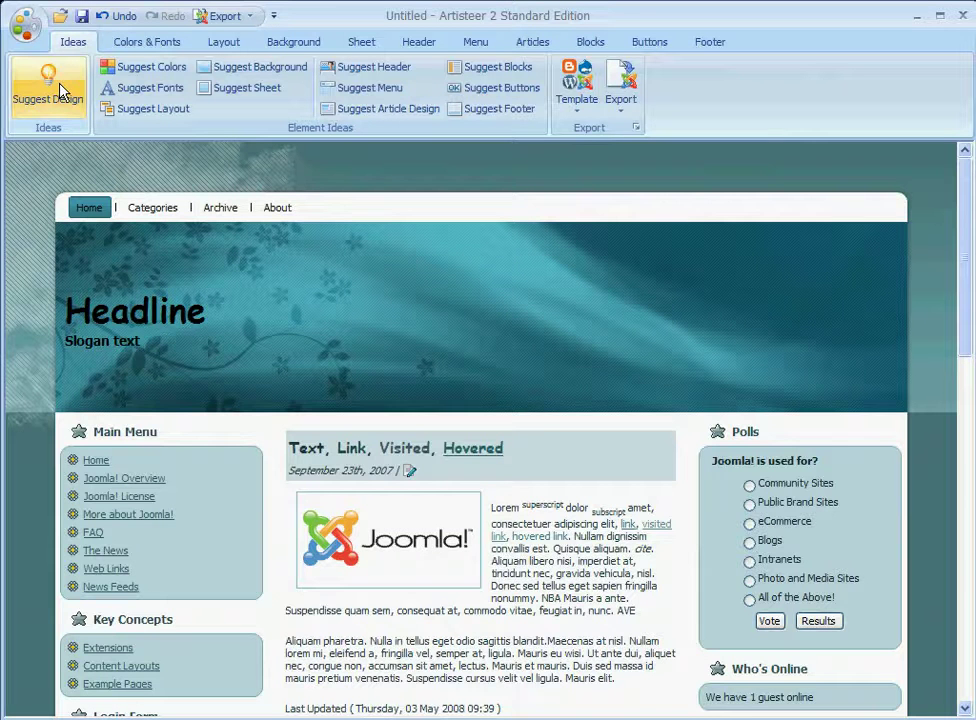
click(131, 45)
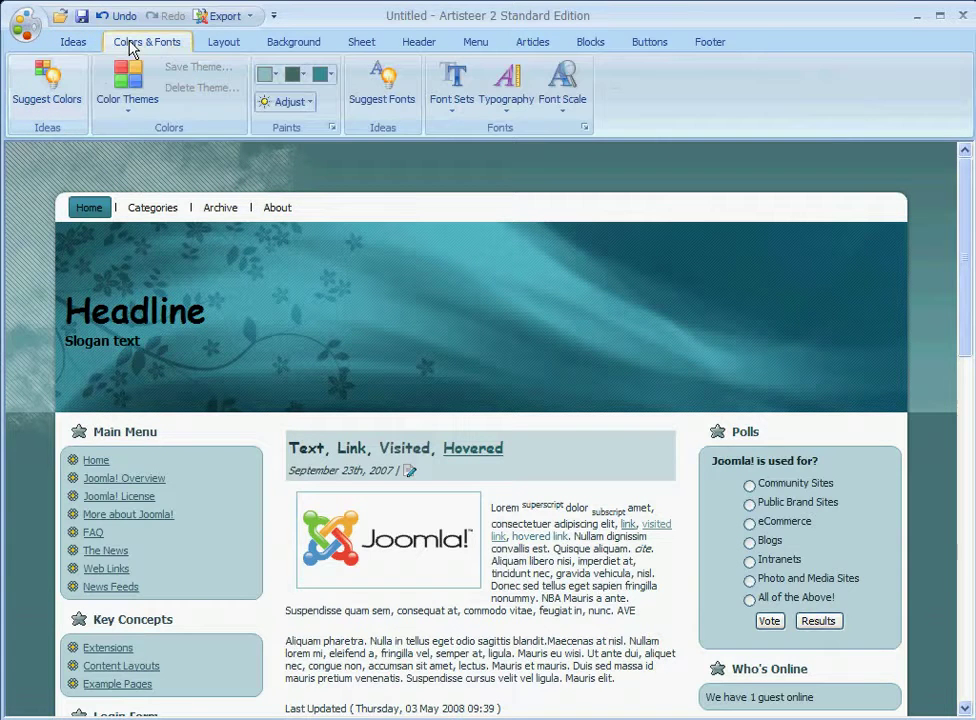
Step: Apply the Sunset colour theme from the Dark Background colour themes
click(55, 100)
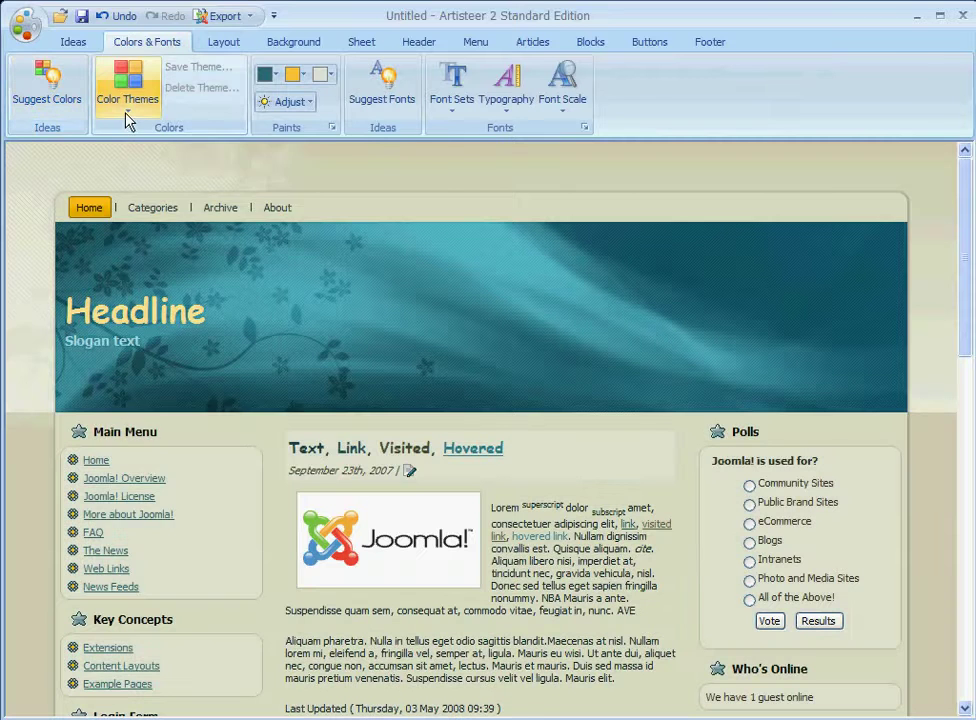
click(127, 118)
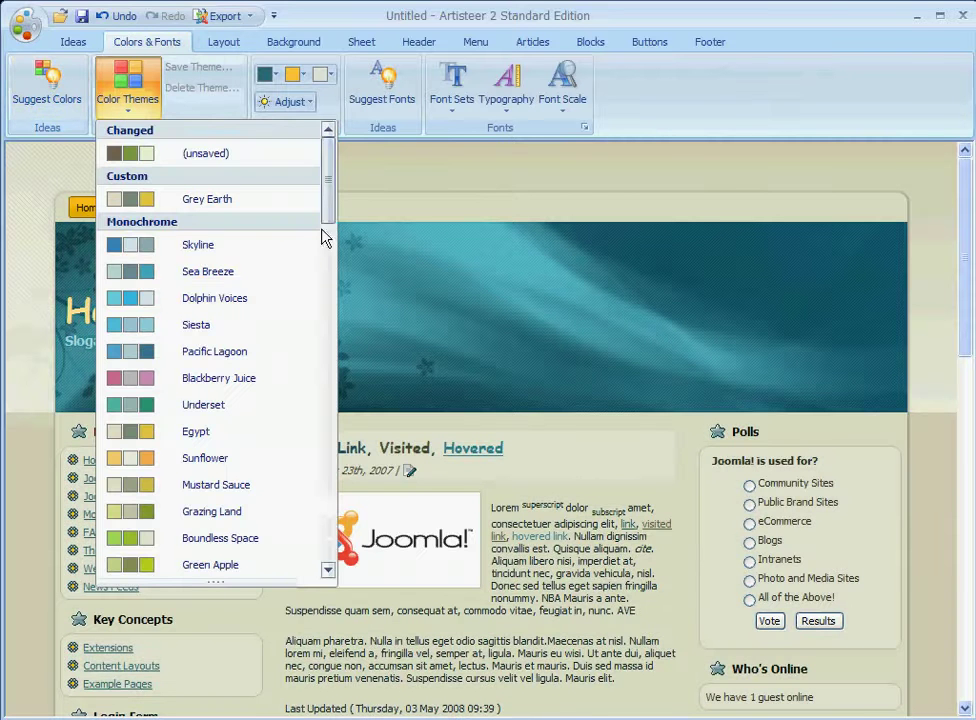
drag(331, 213, 343, 482)
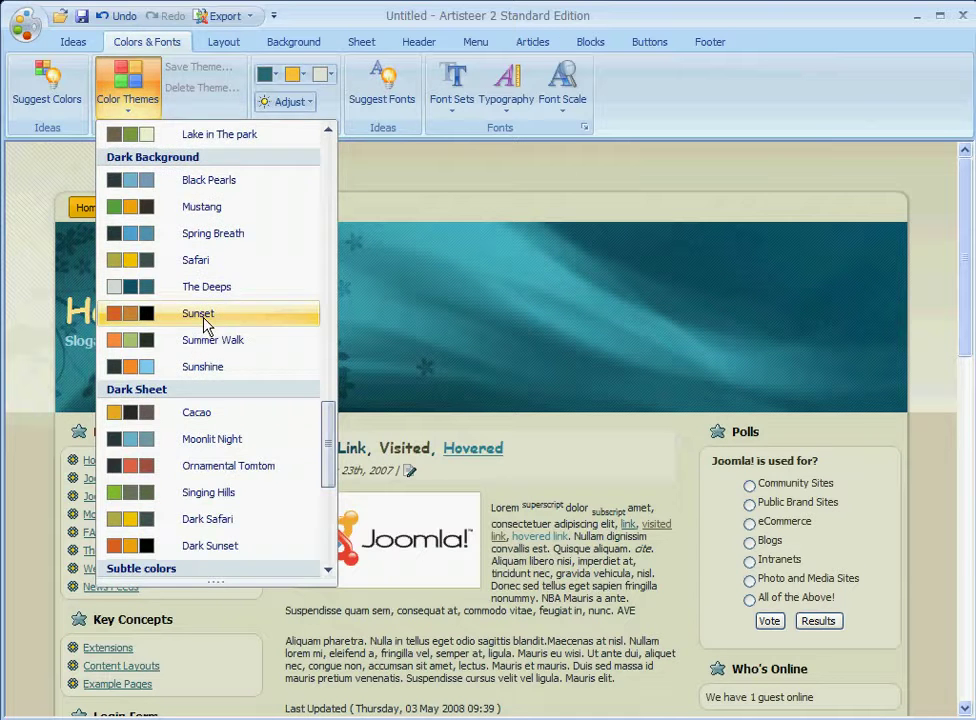
click(270, 318)
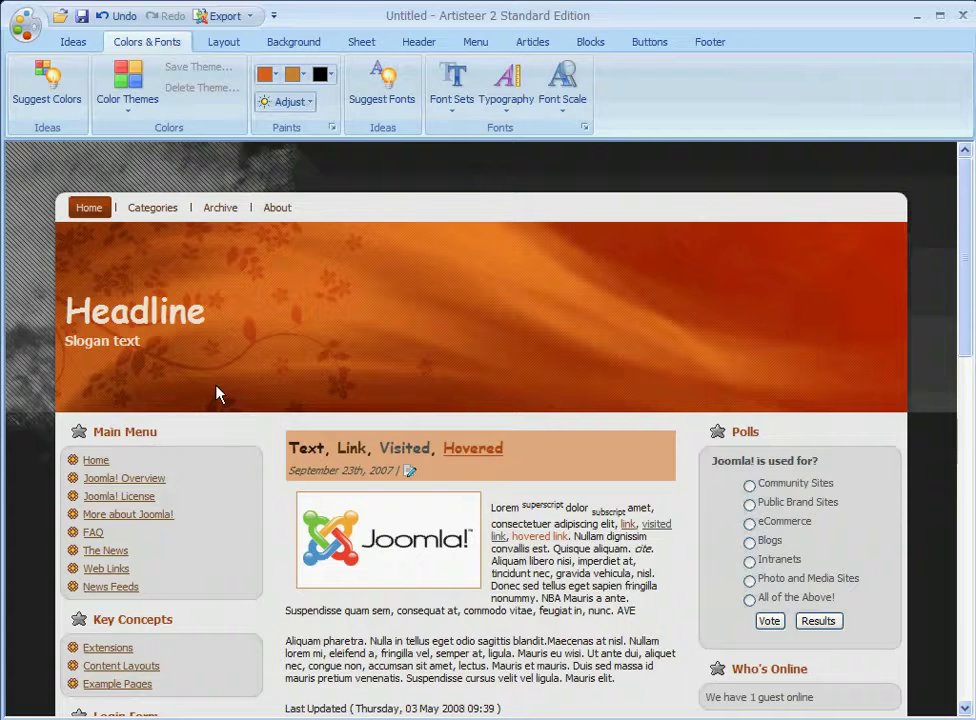
click(225, 44)
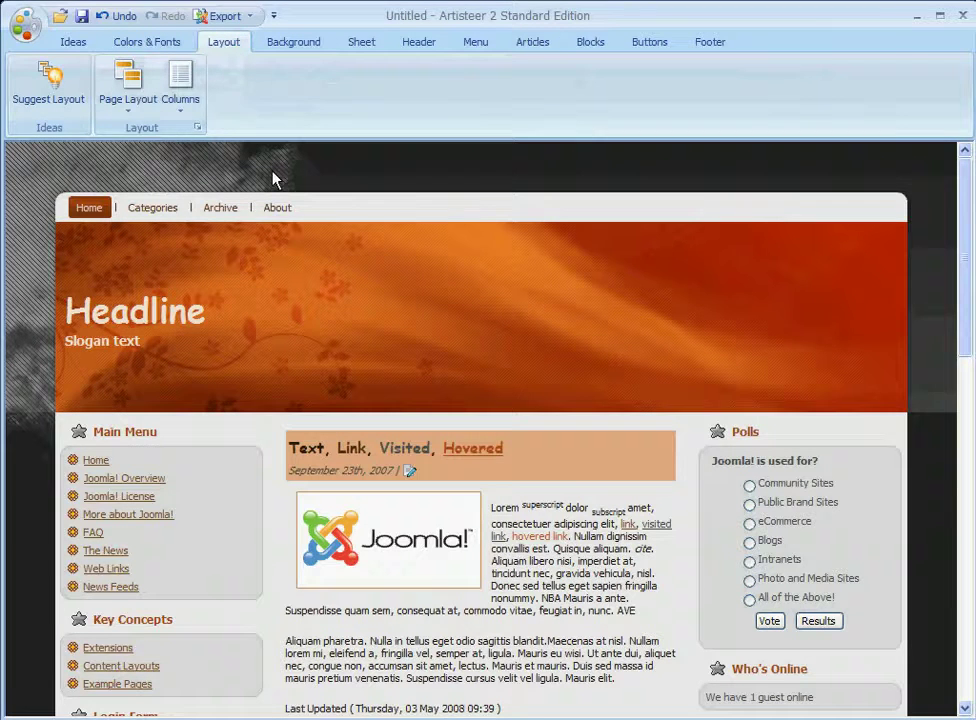
Step: Switch the column layout to two columns with a single left sidebar
click(188, 110)
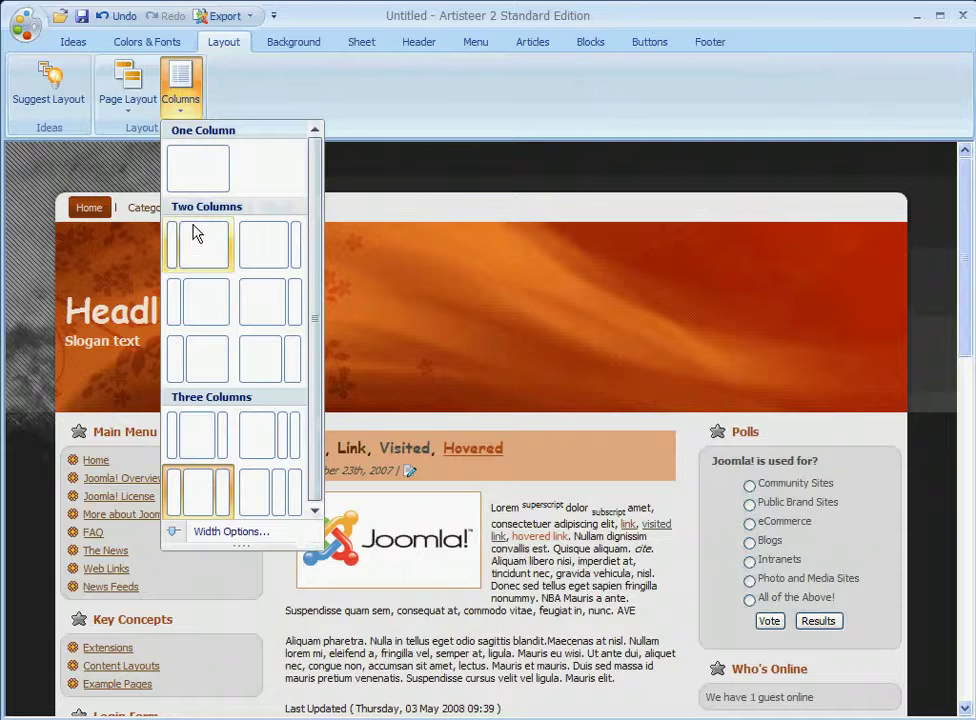
click(196, 236)
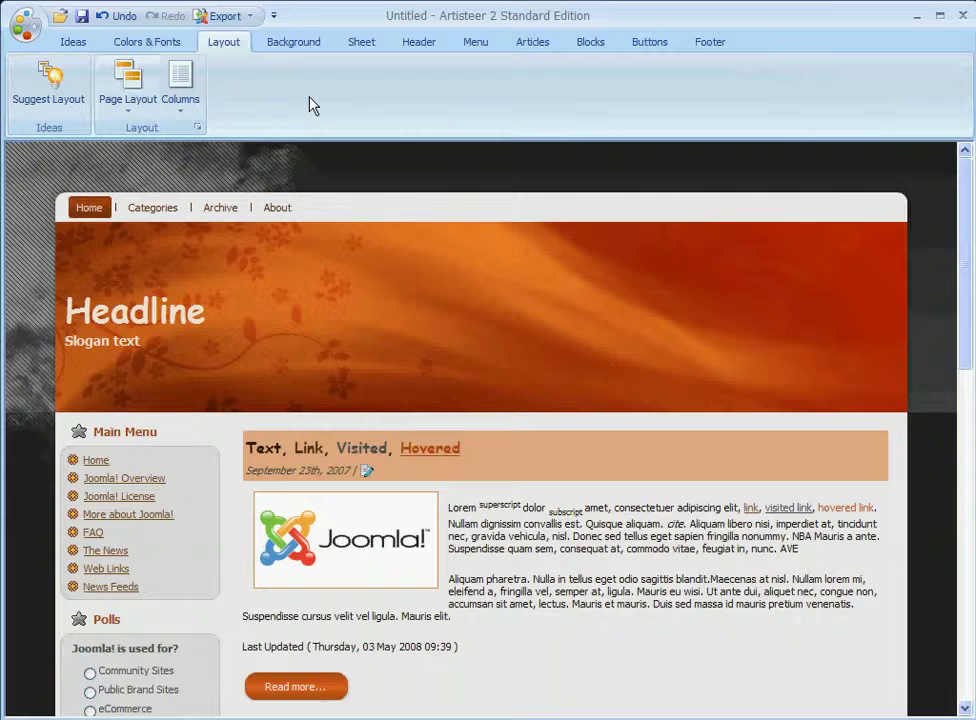
click(289, 46)
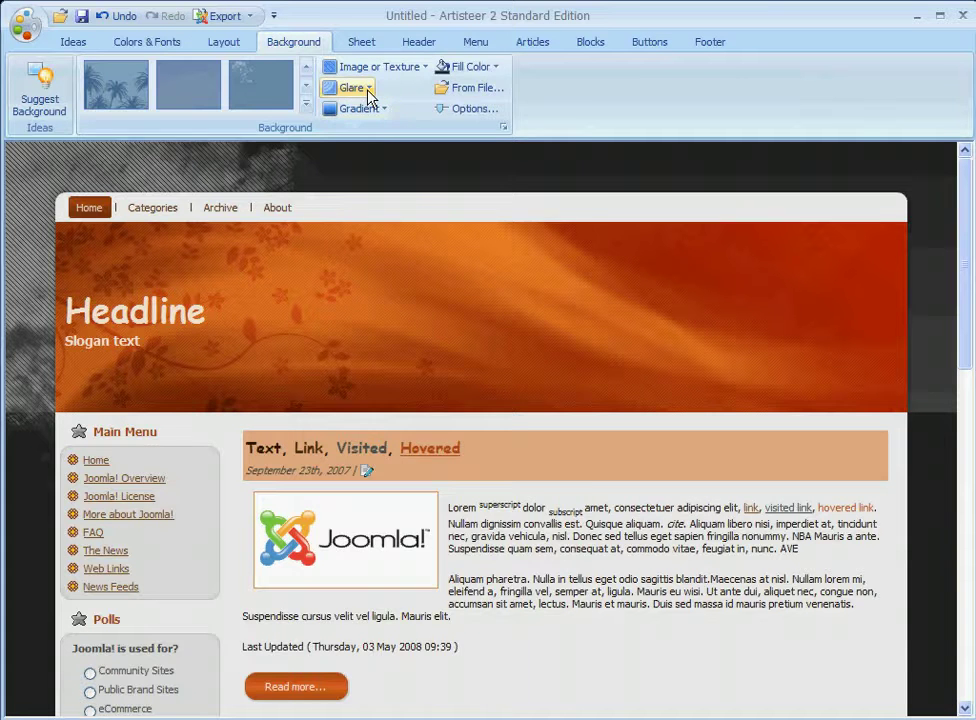
Step: Apply a floral Peculiar glare pattern to the dark page background
click(369, 89)
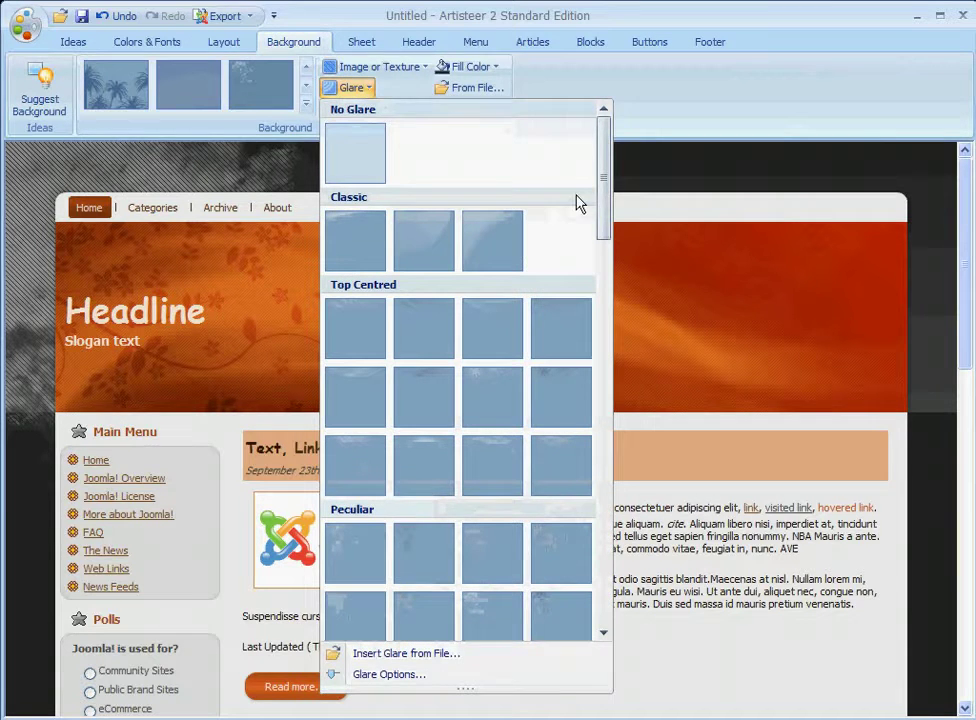
drag(606, 190, 603, 253)
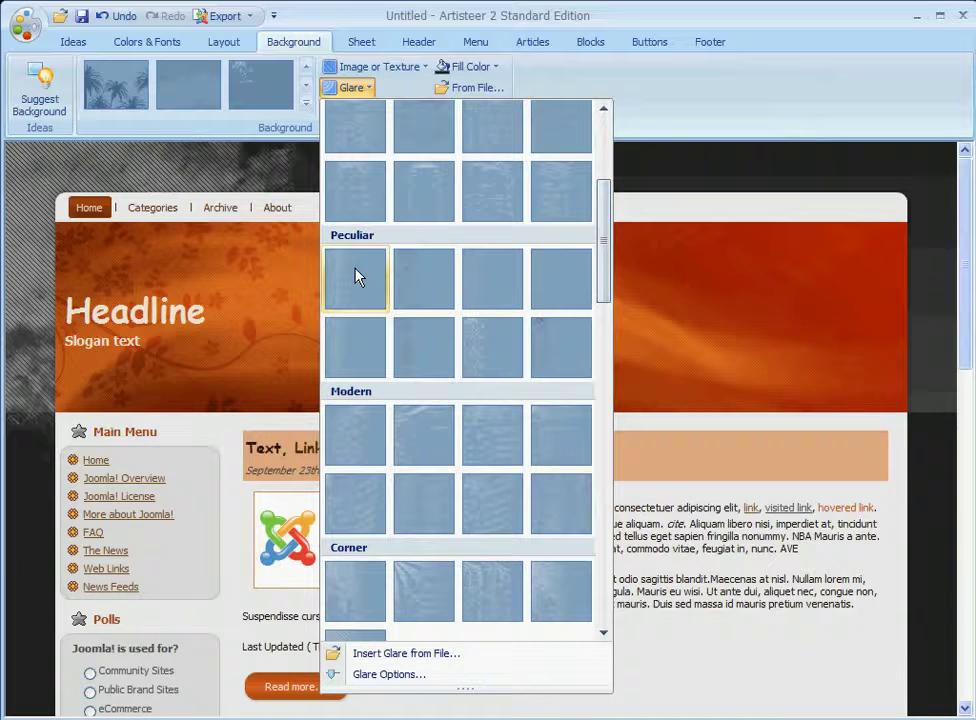
click(405, 281)
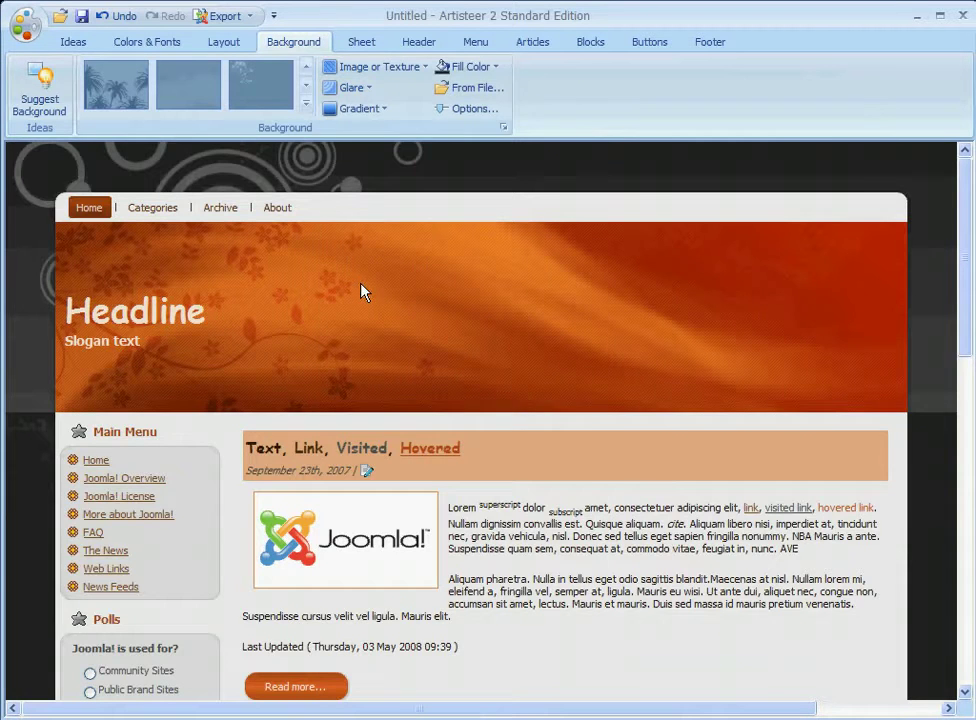
click(367, 90)
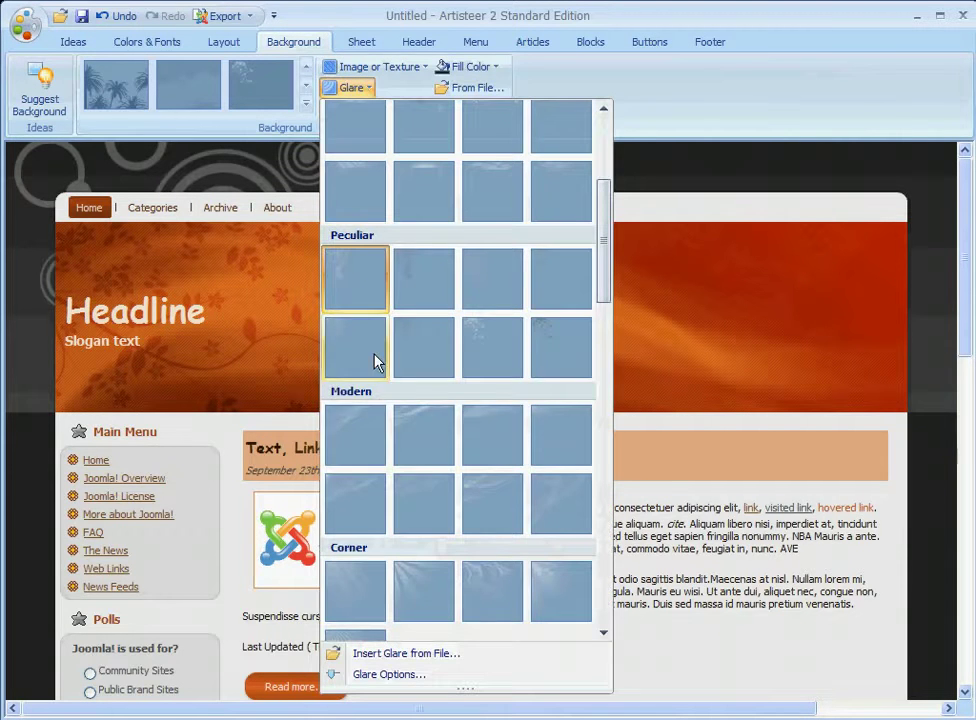
click(488, 363)
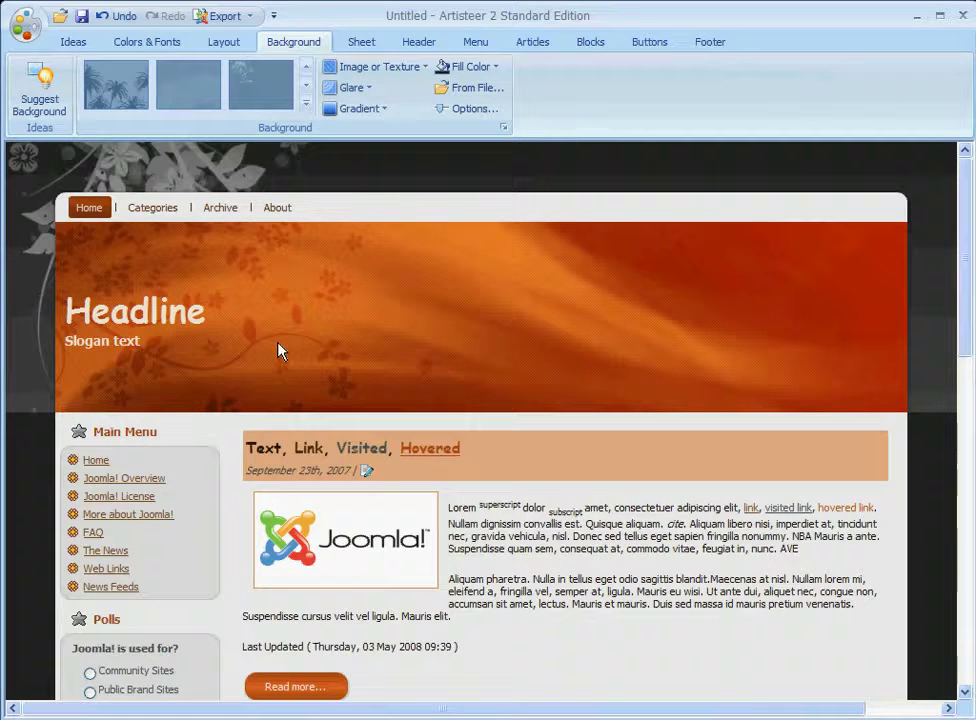
Step: Set the sheet width to 800 pixels
click(356, 45)
mouse_move(232, 235)
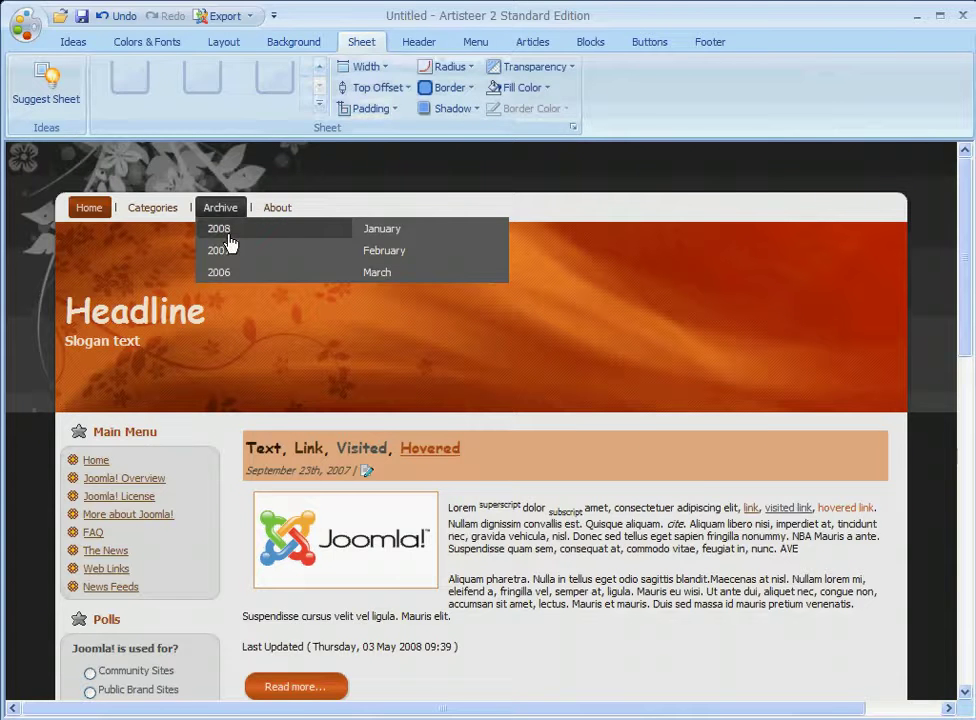
click(369, 67)
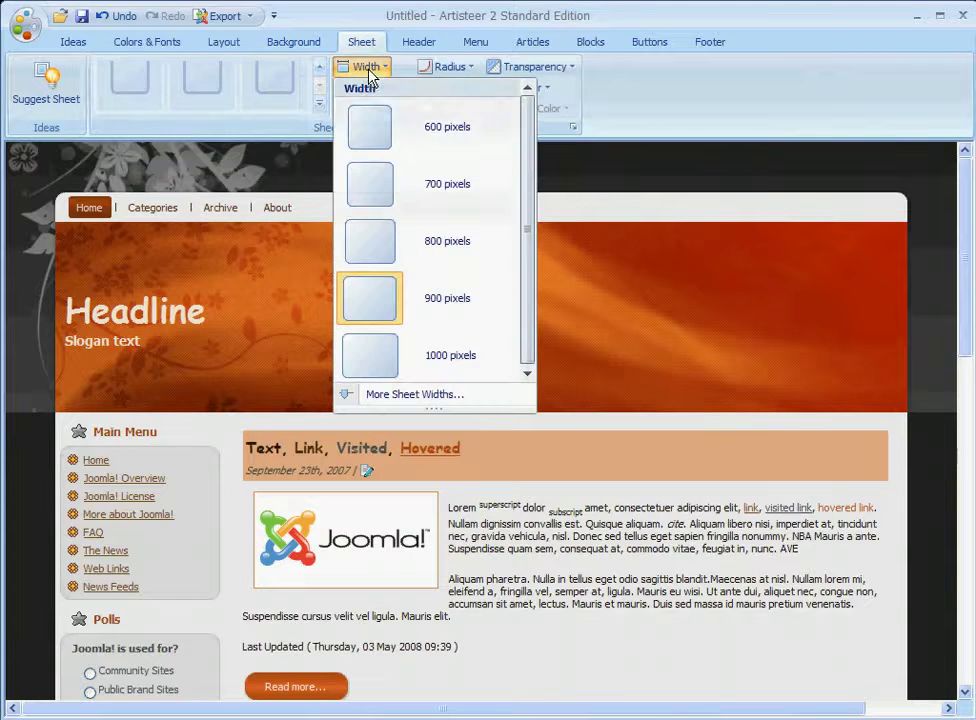
click(407, 247)
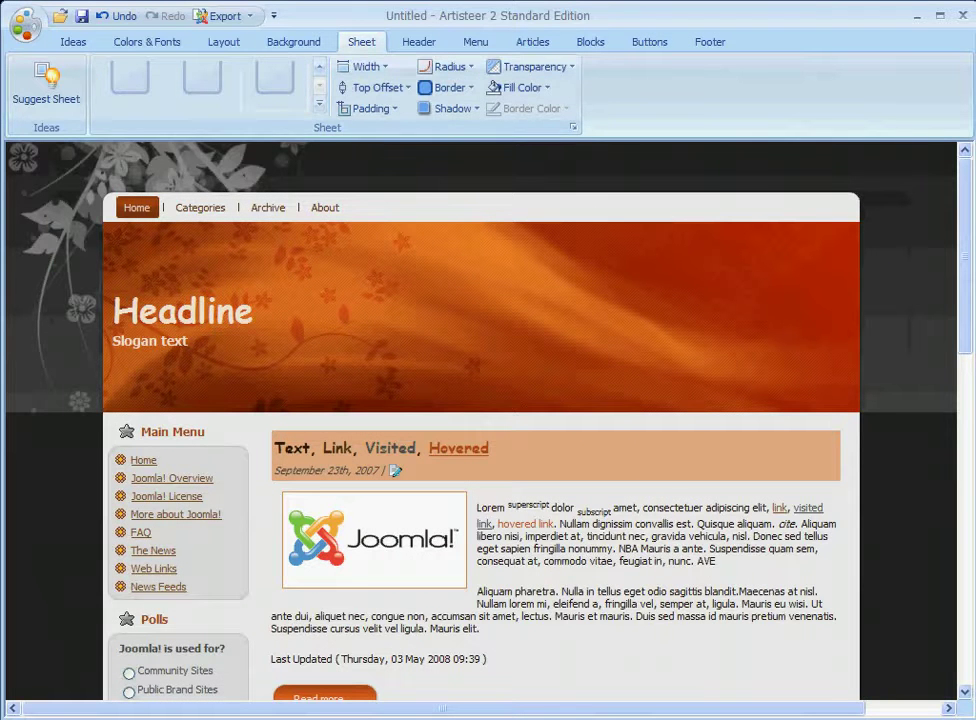
drag(969, 283, 967, 330)
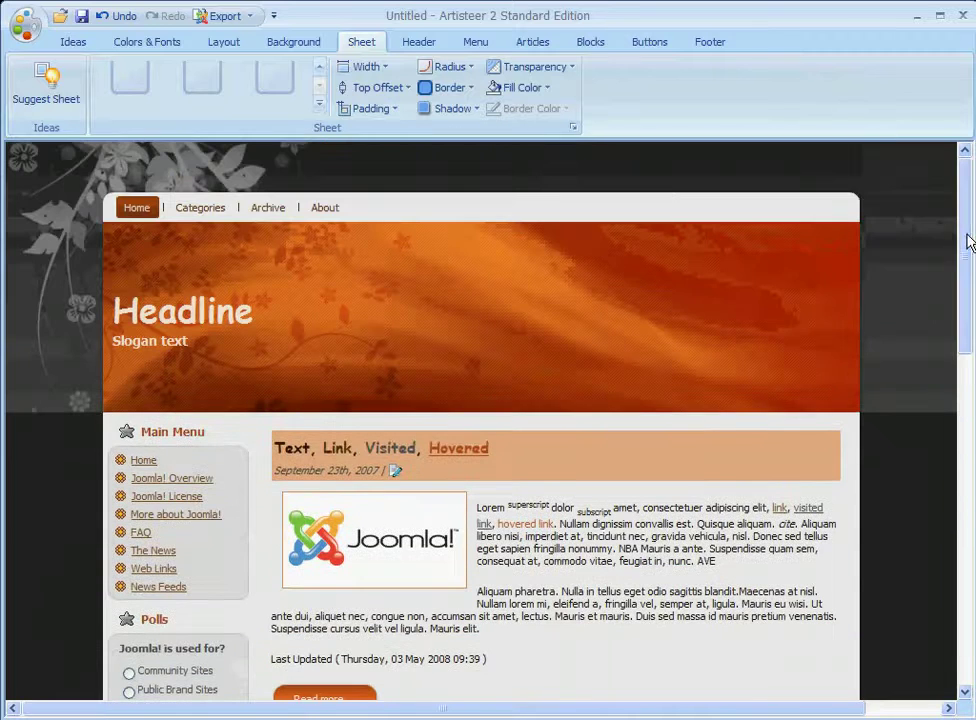
click(416, 44)
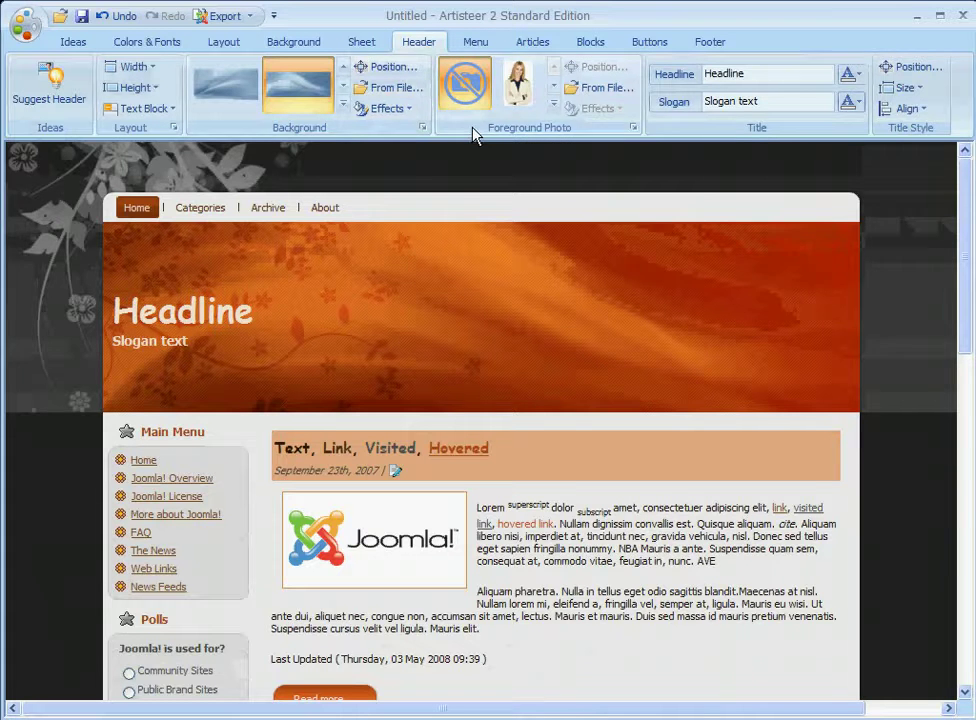
Step: Place the smiling businesswoman photo from Business on the right of the header
click(554, 104)
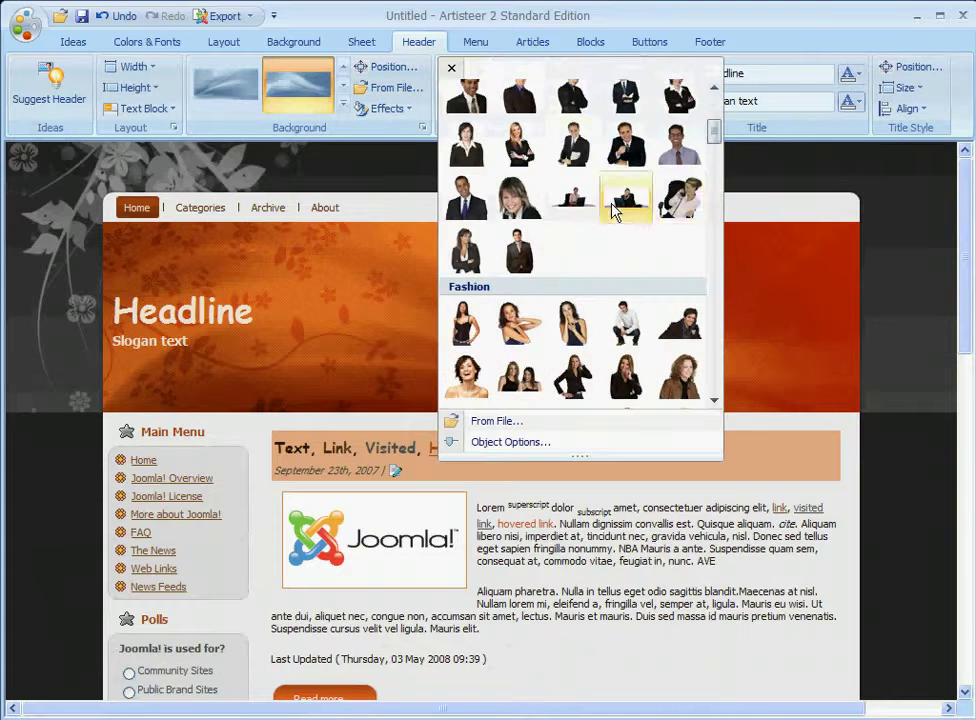
mouse_move(712, 134)
mouse_down()
mouse_move(715, 110)
mouse_move(714, 133)
mouse_move(710, 124)
mouse_up()
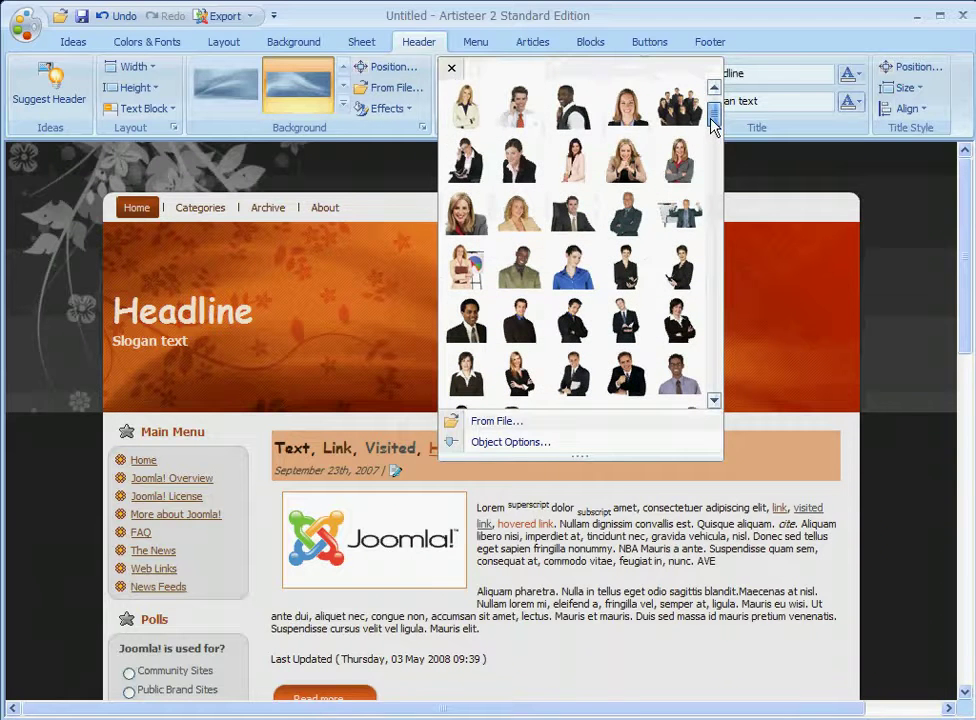
click(575, 160)
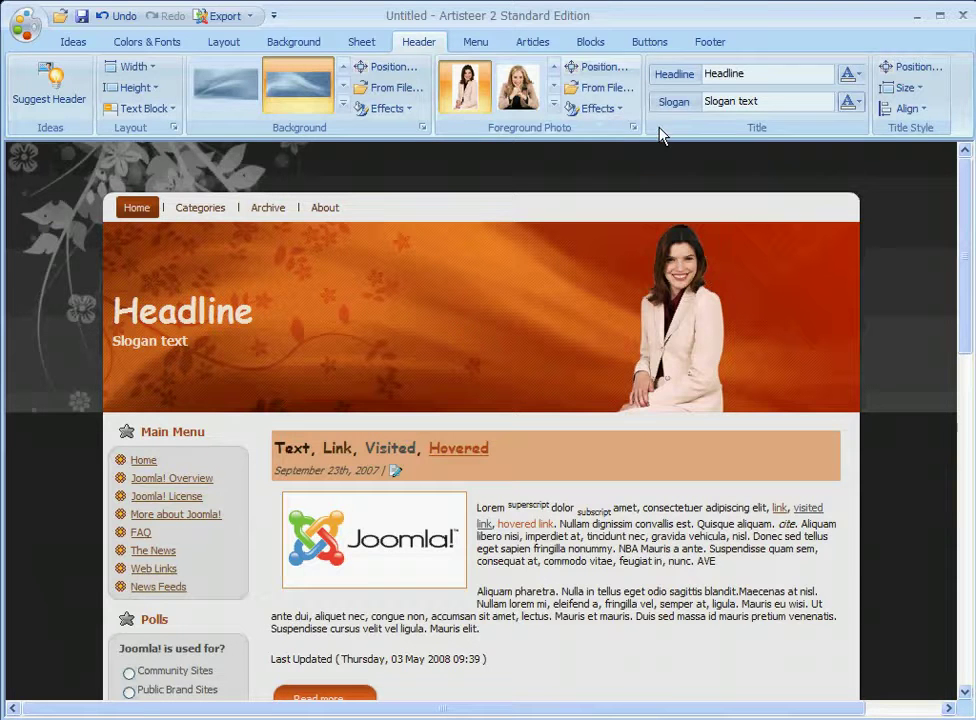
click(479, 46)
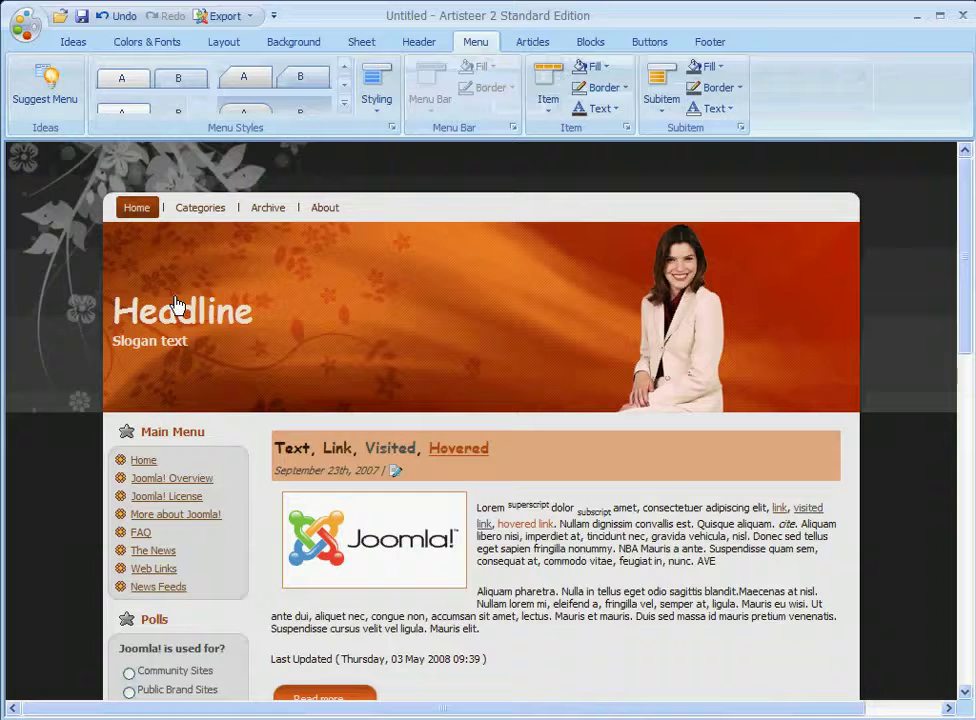
Step: Give the top menu the first dark tab style from Menu Styles
mouse_move(200, 210)
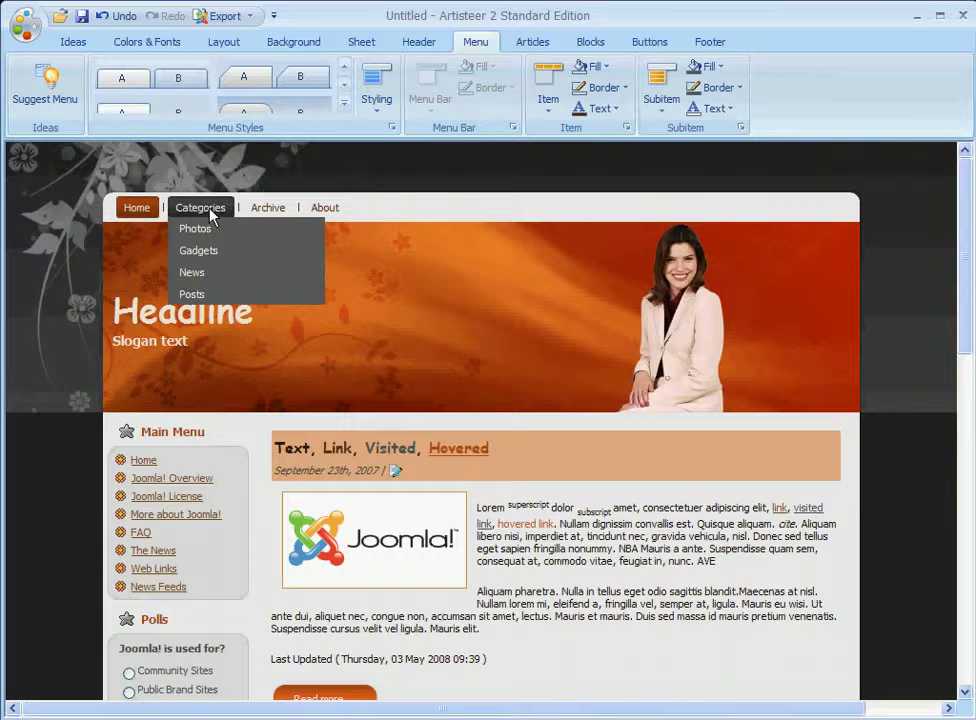
click(194, 83)
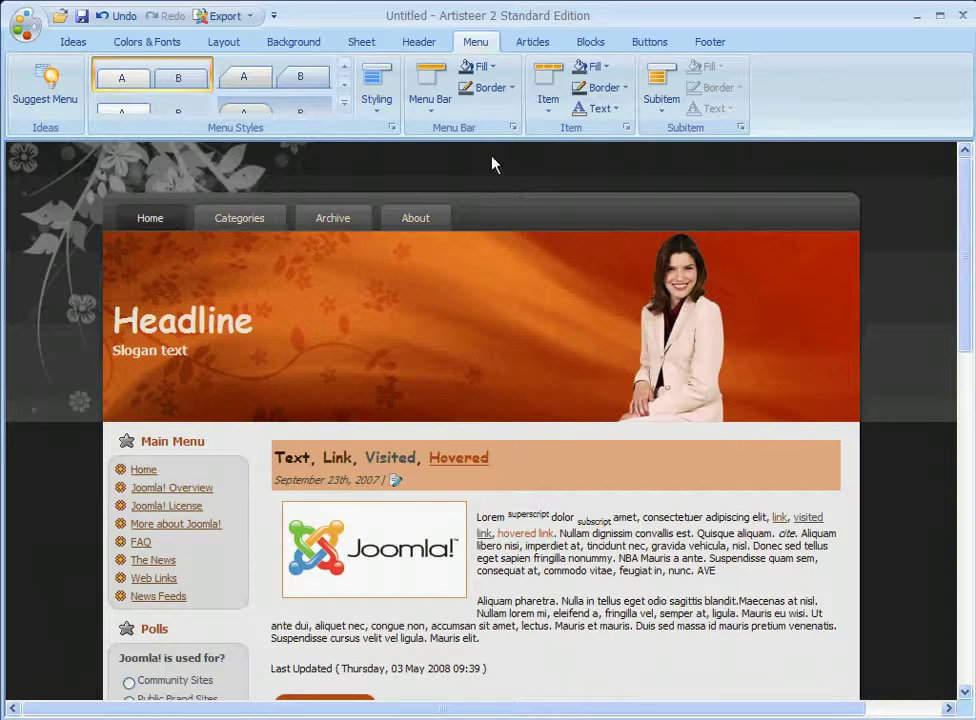
scroll(732, 392, down, 2)
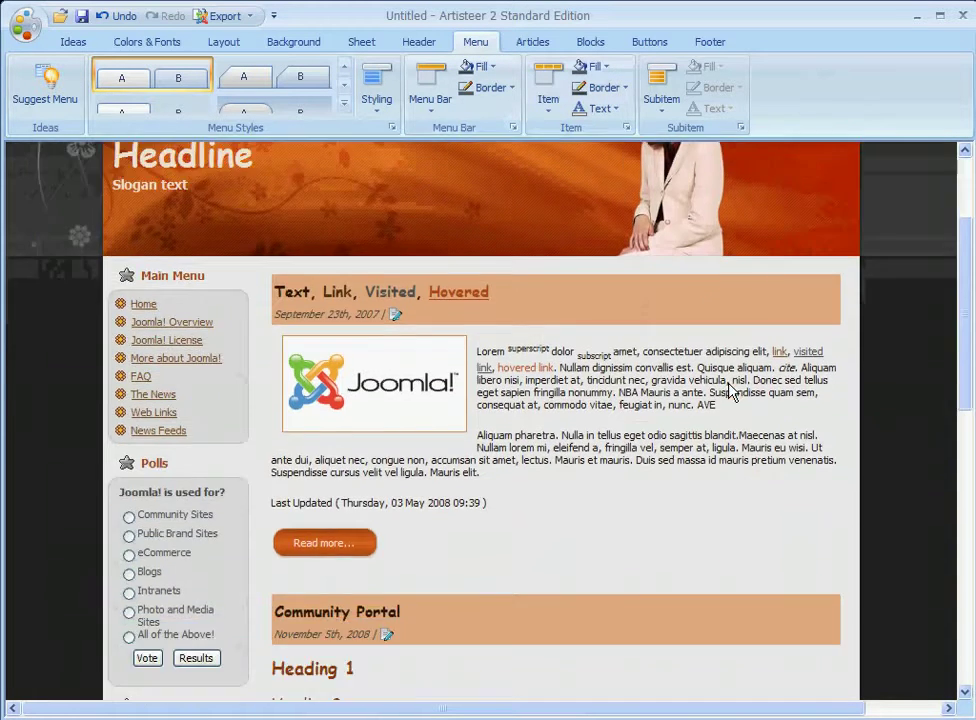
scroll(730, 392, up, 2)
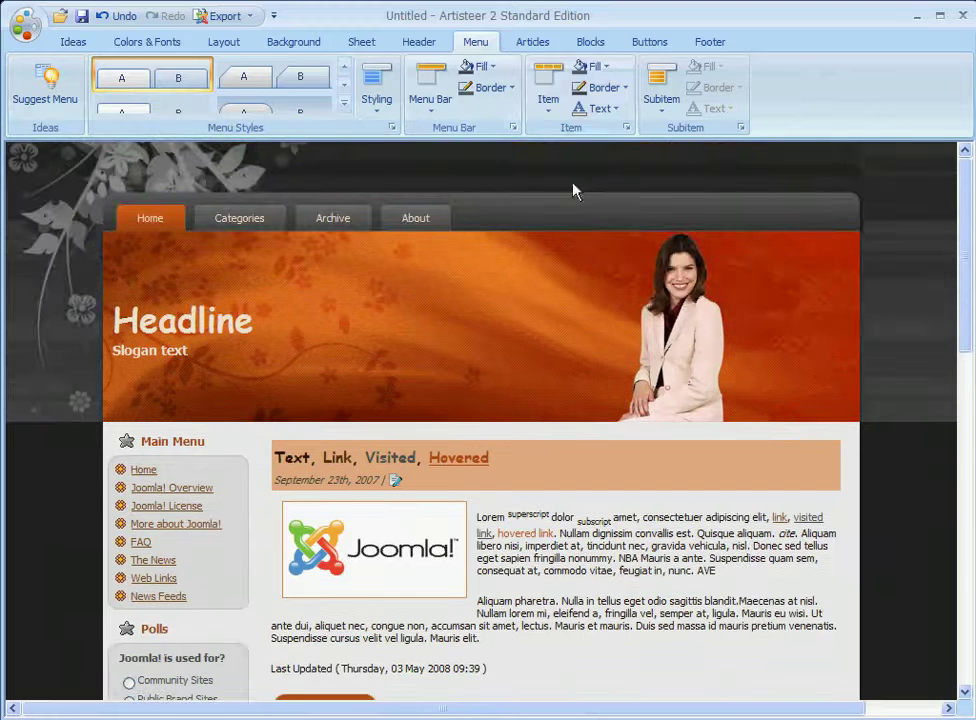
Step: Look over the Articles, Blocks, Buttons and Footer styling options
click(545, 46)
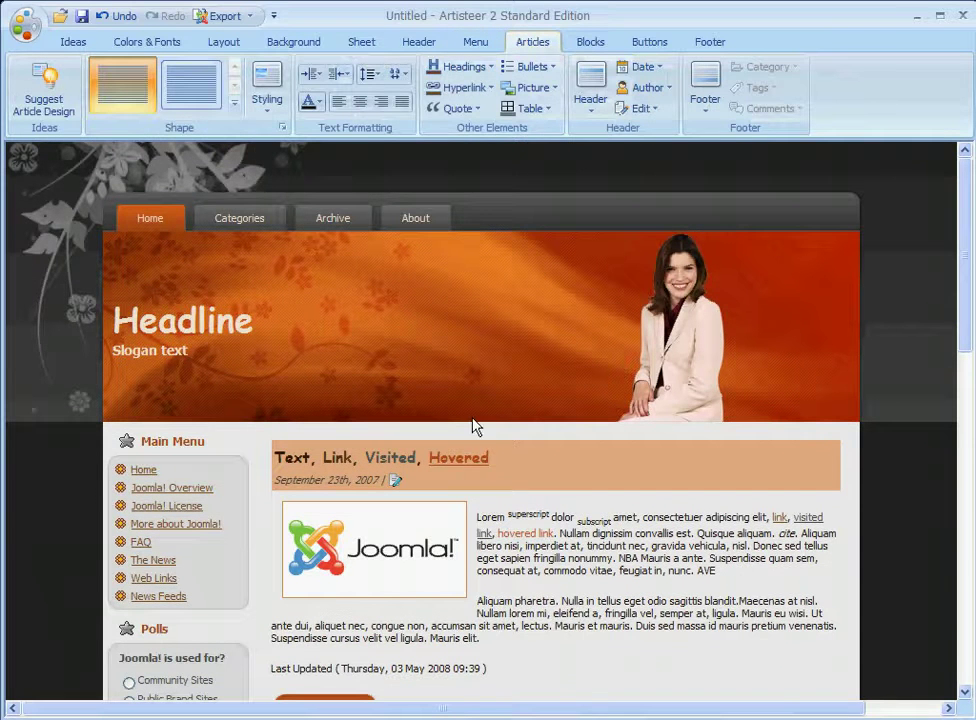
click(601, 50)
click(648, 48)
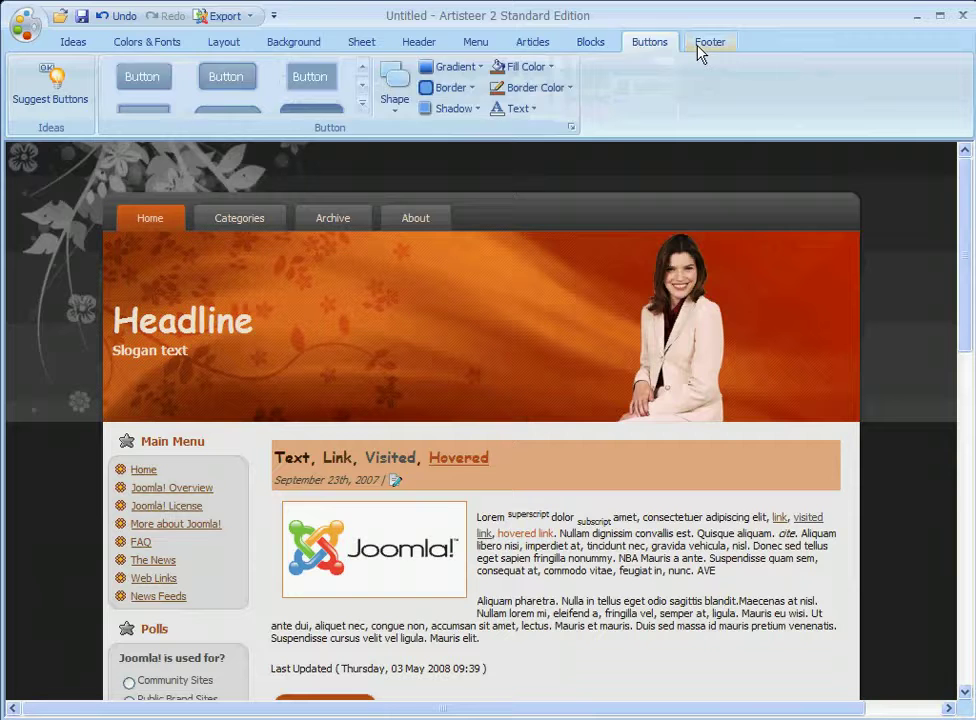
click(705, 45)
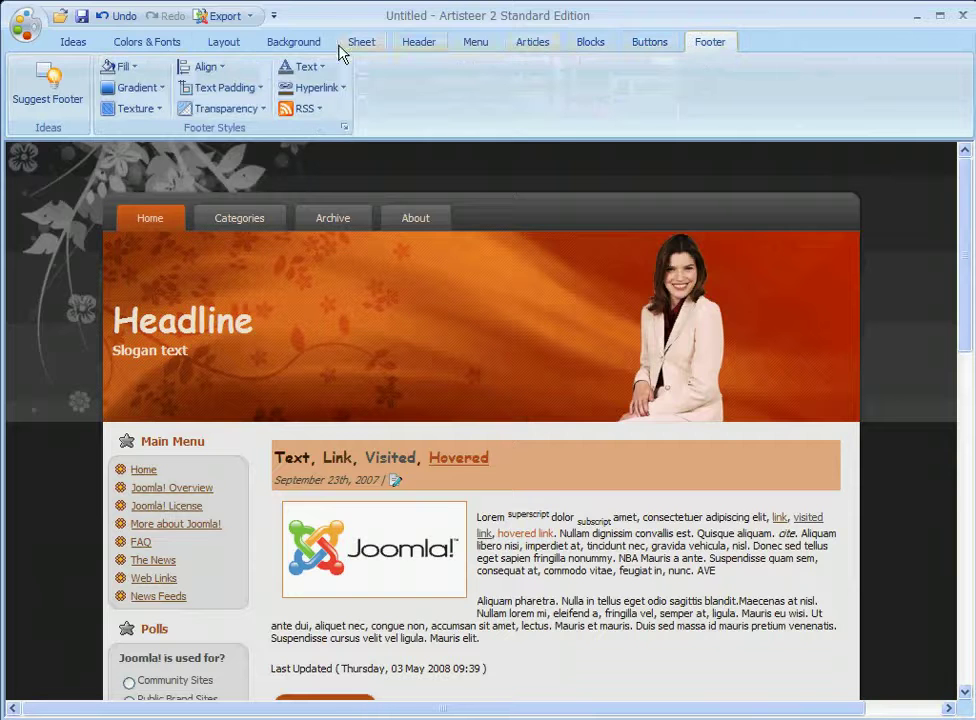
Step: Export the design as folder 'My template' to C:\My template, overwriting the existing folder
click(216, 18)
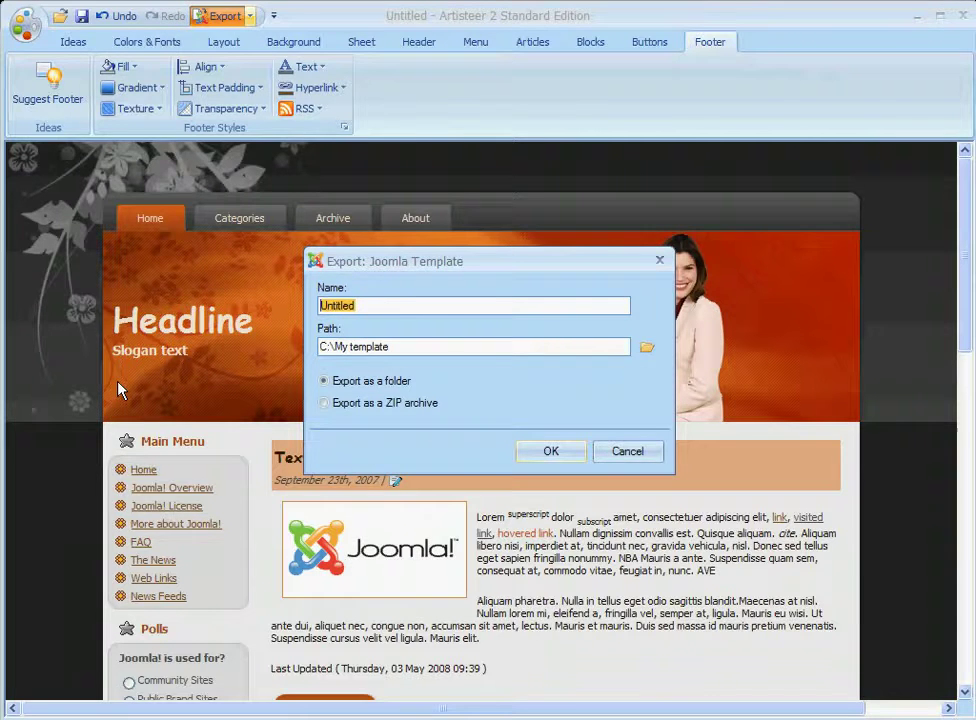
text(My template)
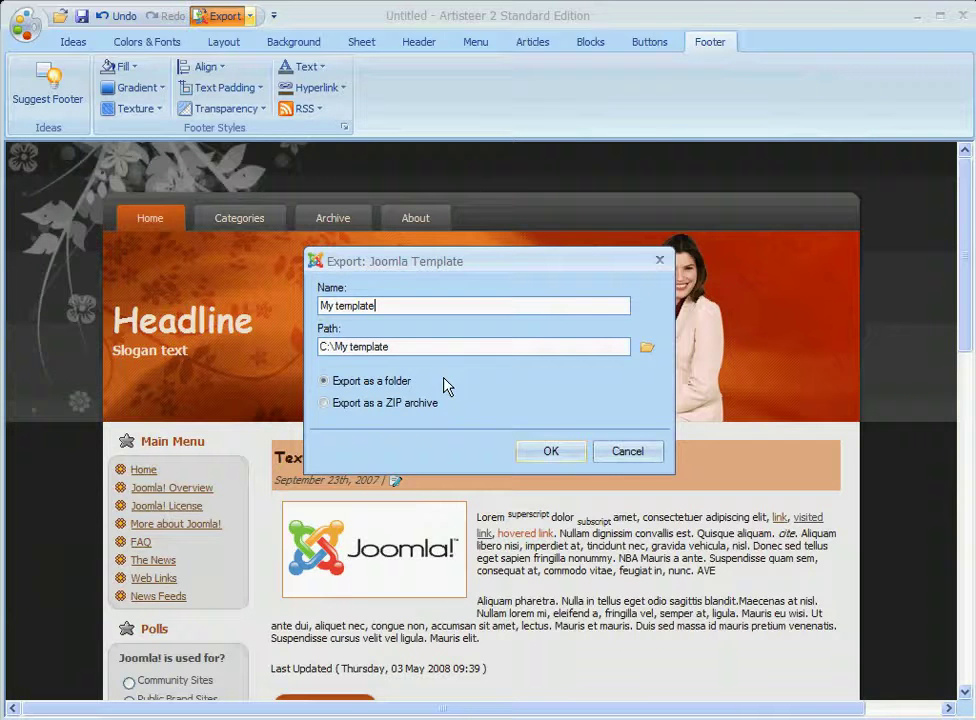
click(545, 453)
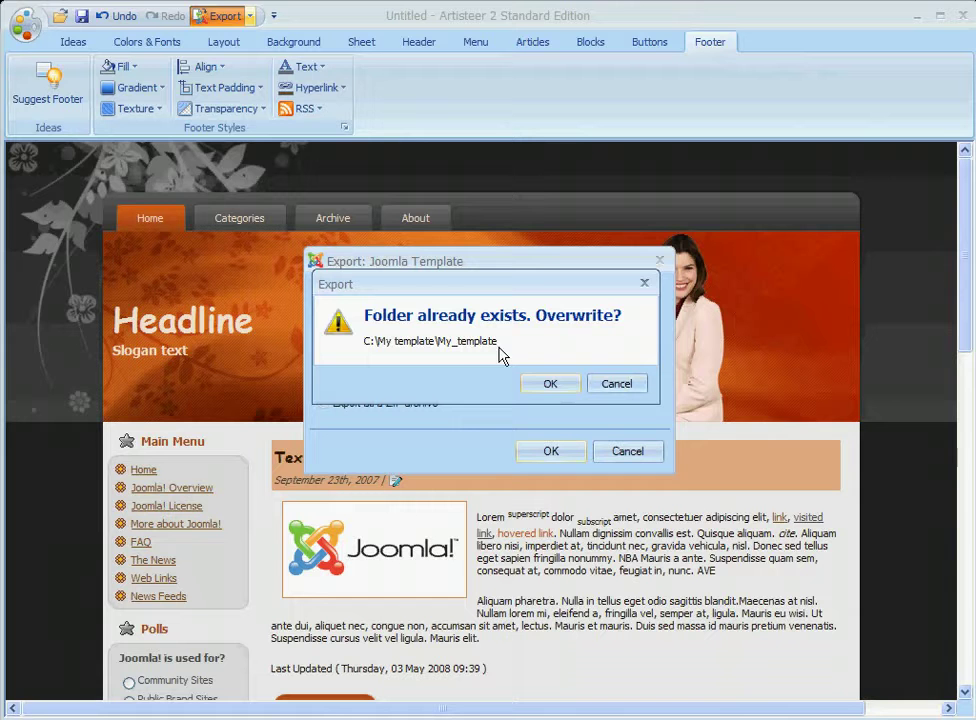
click(549, 388)
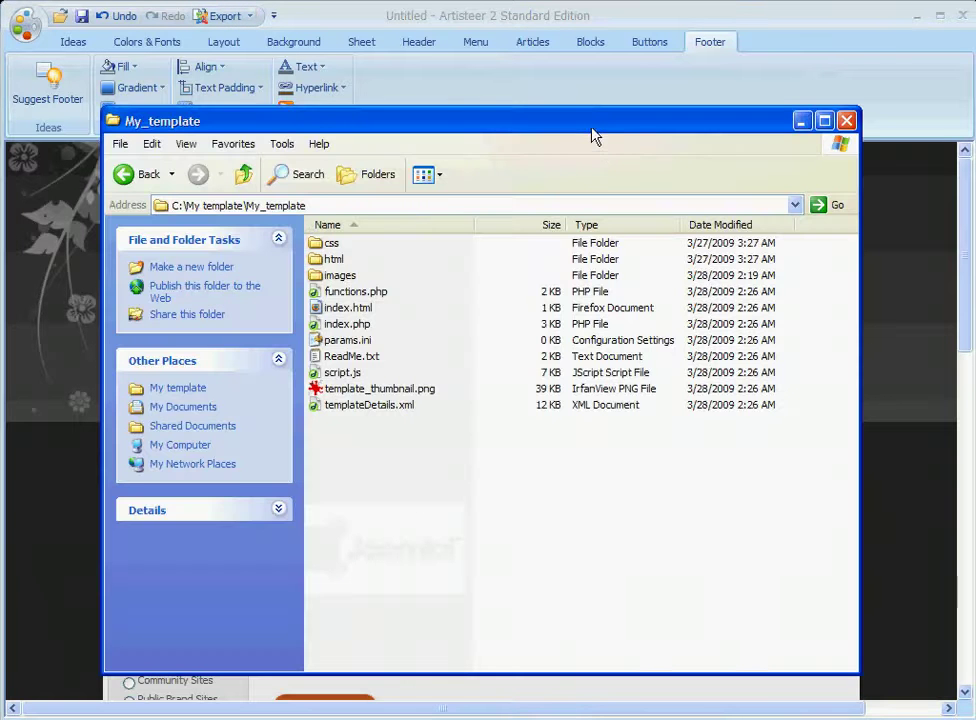
drag(592, 135, 593, 97)
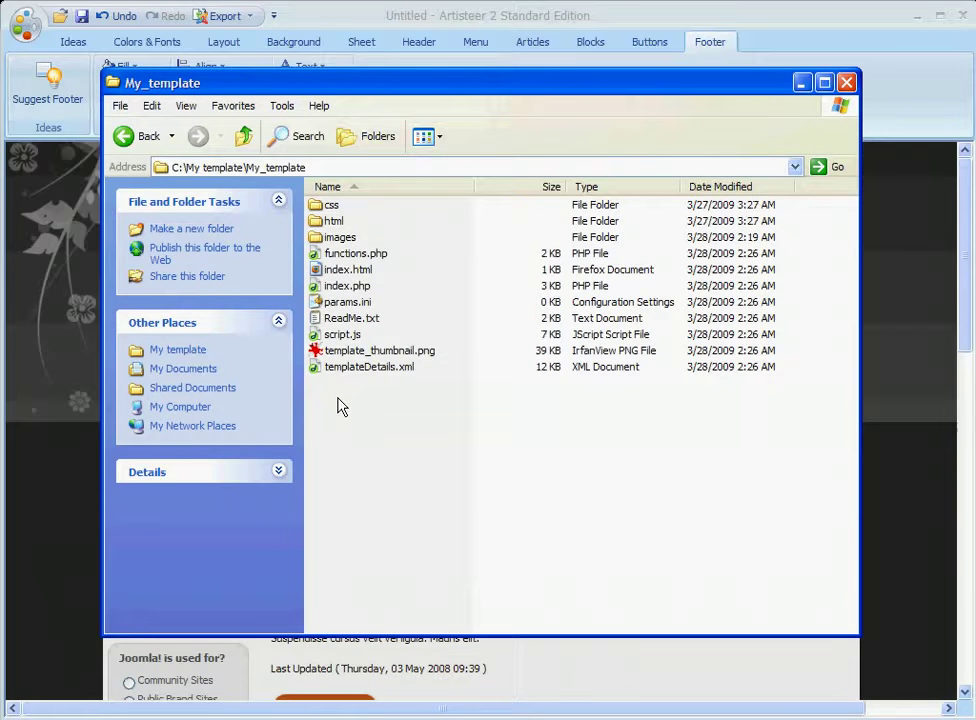
drag(588, 95, 597, 81)
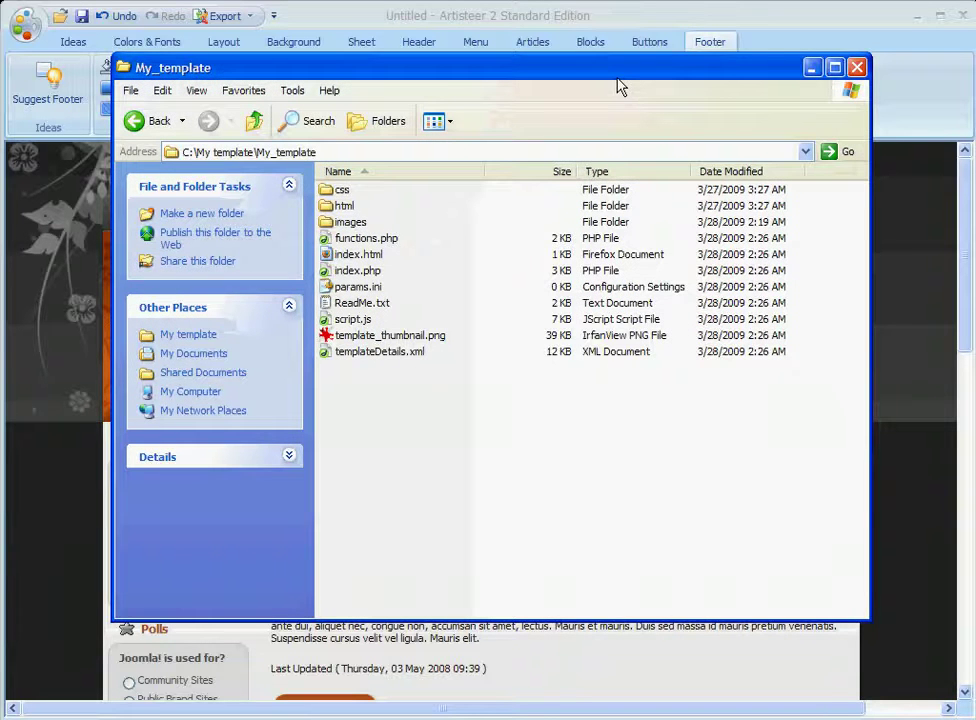
click(697, 20)
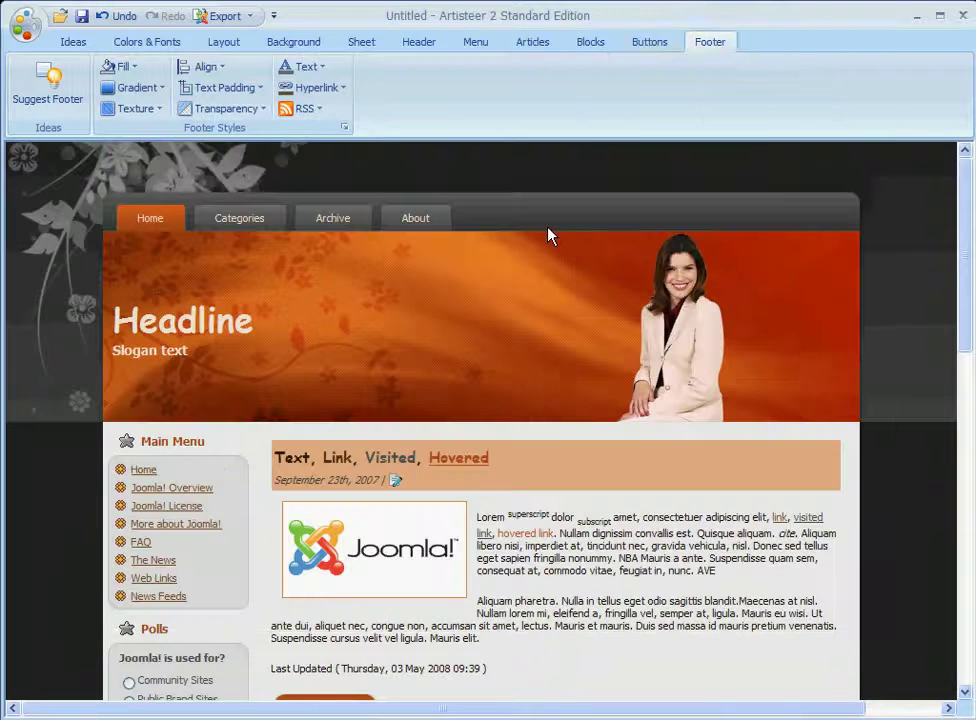